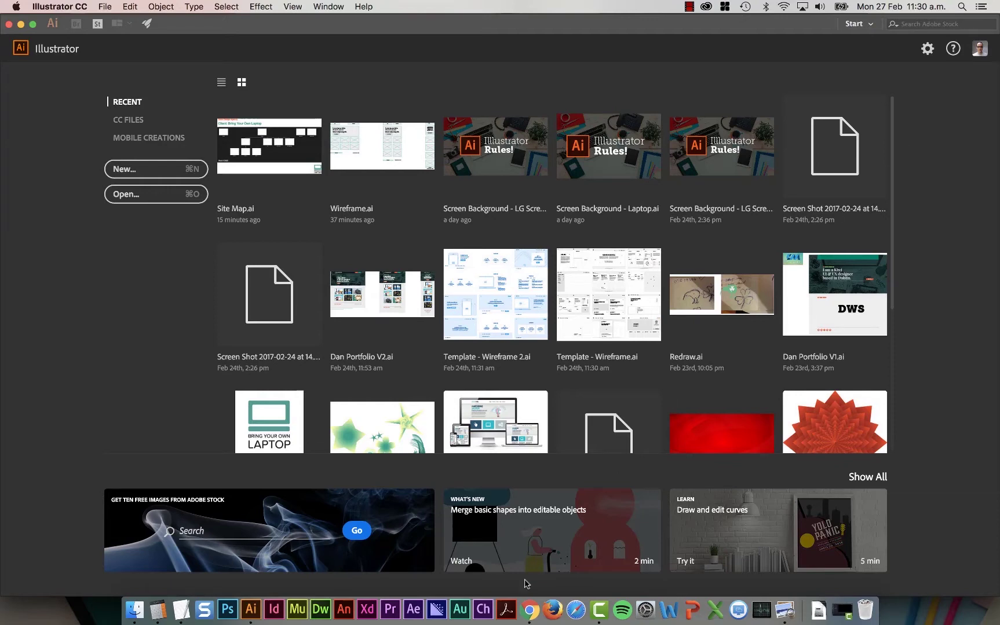
- Switch to Chrome and examine the CSS widths of the Apple iPhone models on the mydevice.io devices page
click(529, 610)
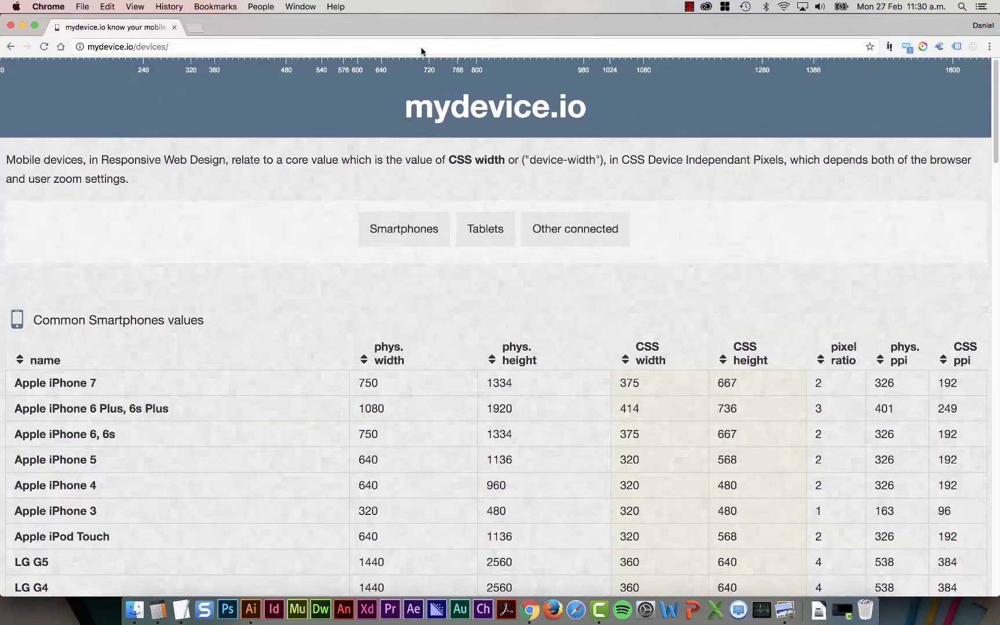
click(134, 46)
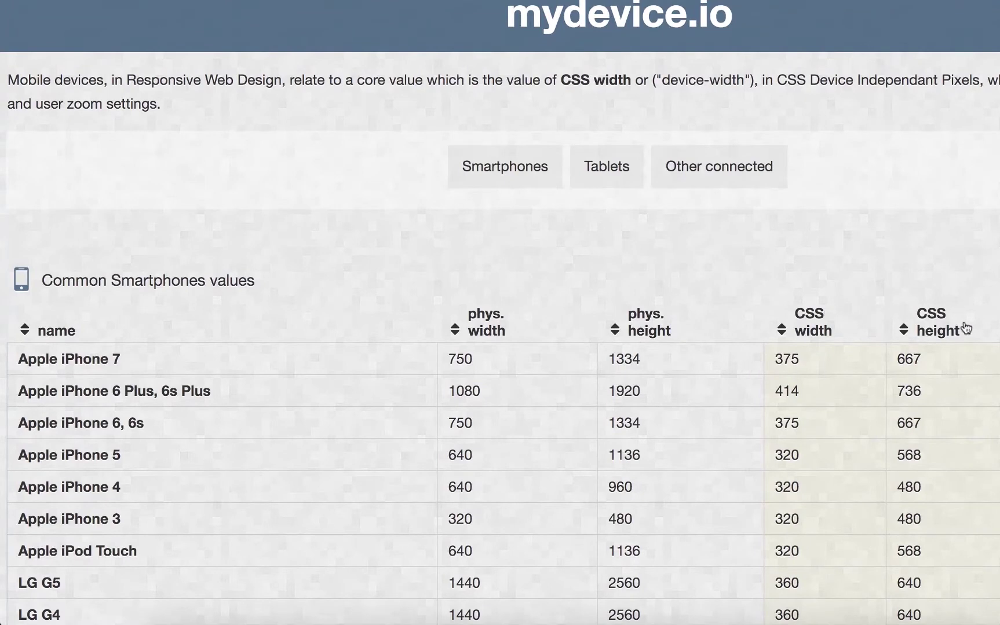
scroll(927, 324, down, 3)
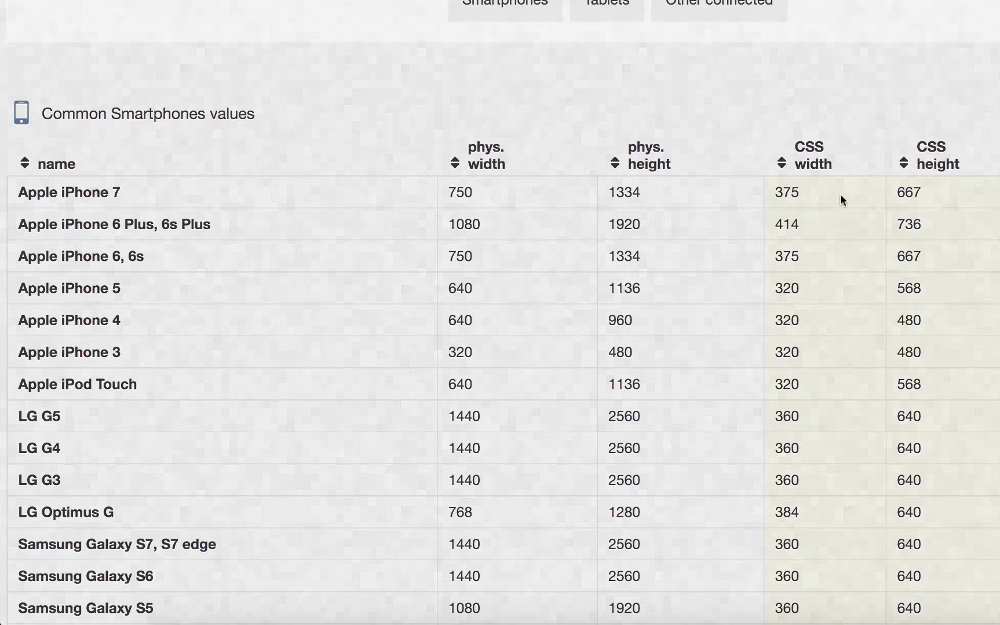
drag(775, 193, 801, 192)
double_click(786, 225)
triple_click(784, 224)
click(784, 224)
double_click(793, 253)
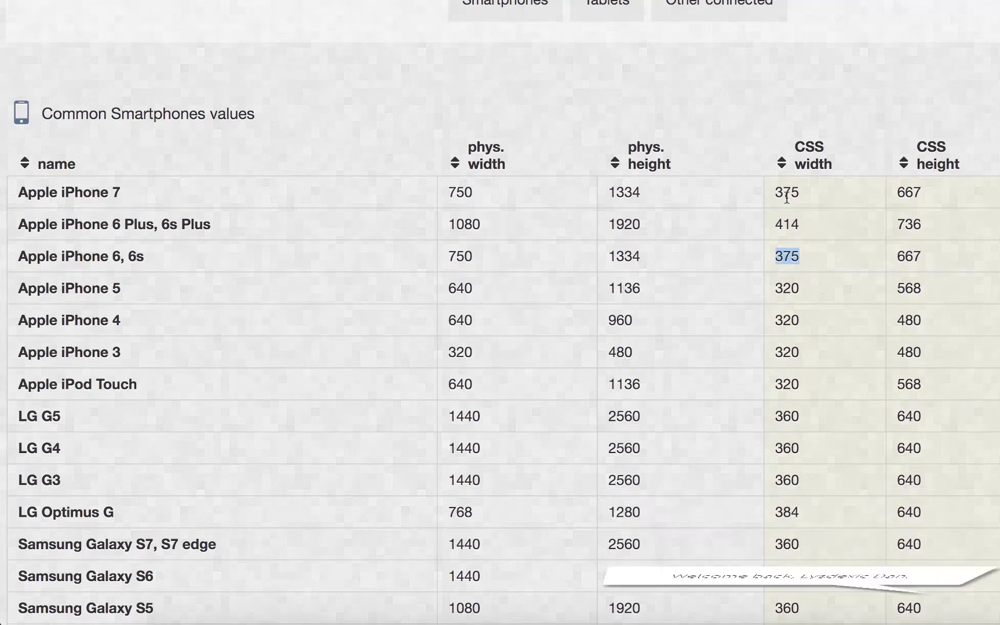
- Examine the CSS widths of the remaining smartphones in the Common Smartphones values table
scroll(798, 238, down, 1)
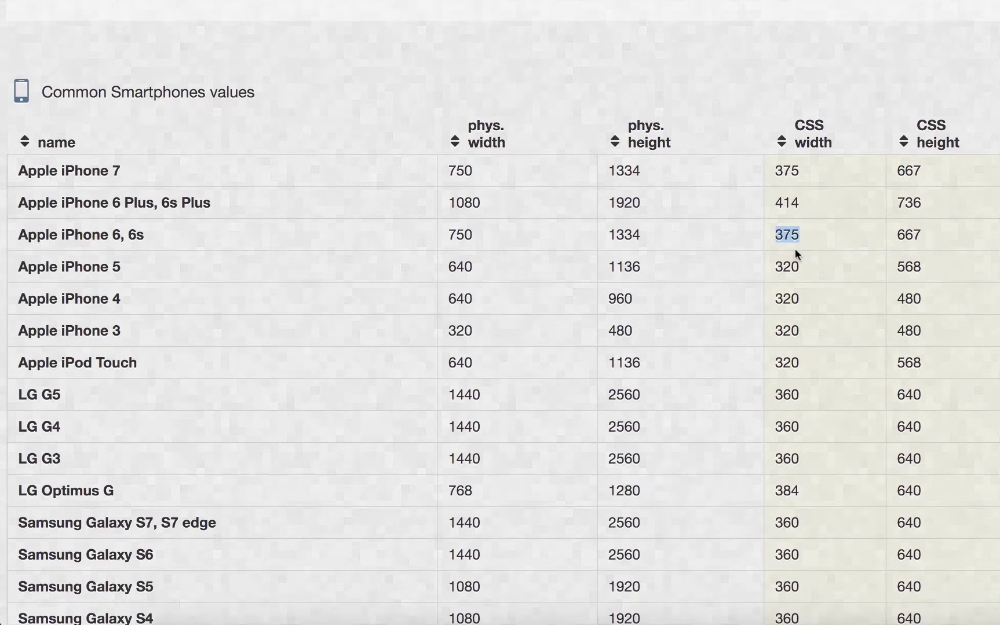
scroll(798, 249, down, 4)
click(781, 162)
scroll(804, 266, down, 20)
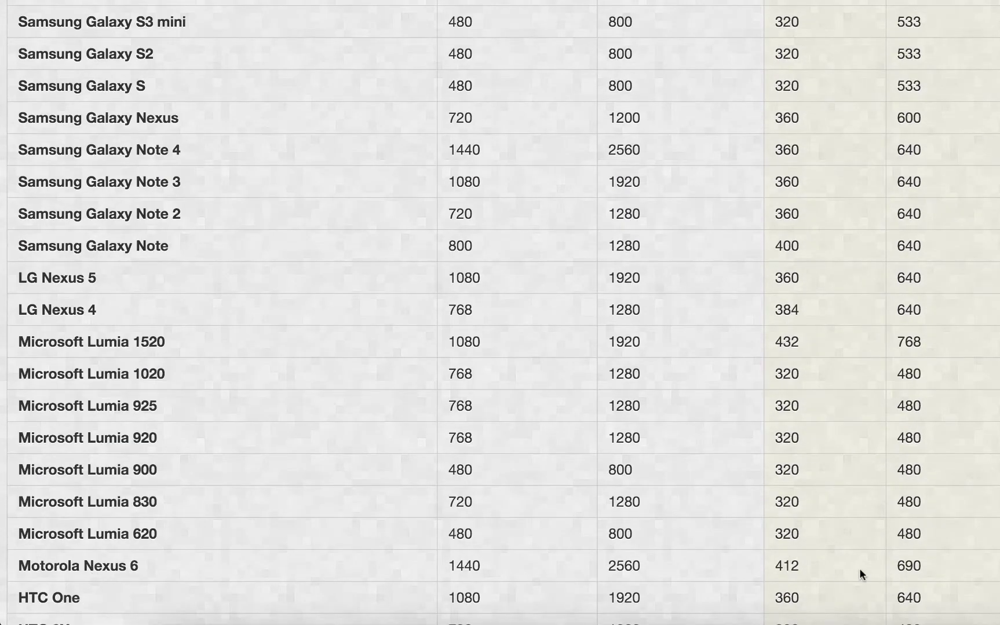
scroll(766, 444, down, 10)
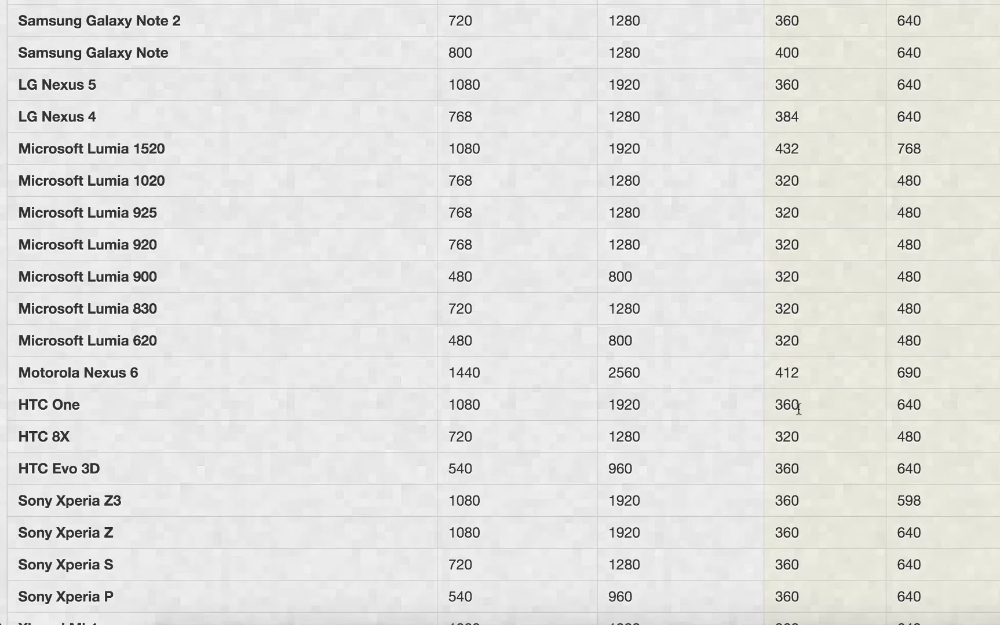
scroll(820, 498, down, 12)
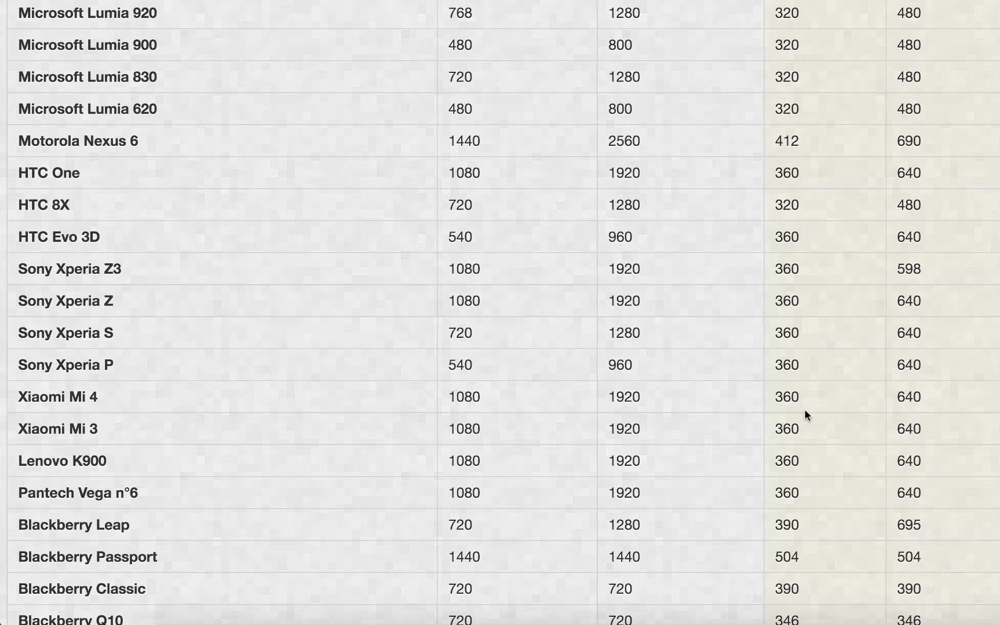
- Examine the CSS widths of the iPads and other tablets in the Common Tablets values table
scroll(804, 410, down, 20)
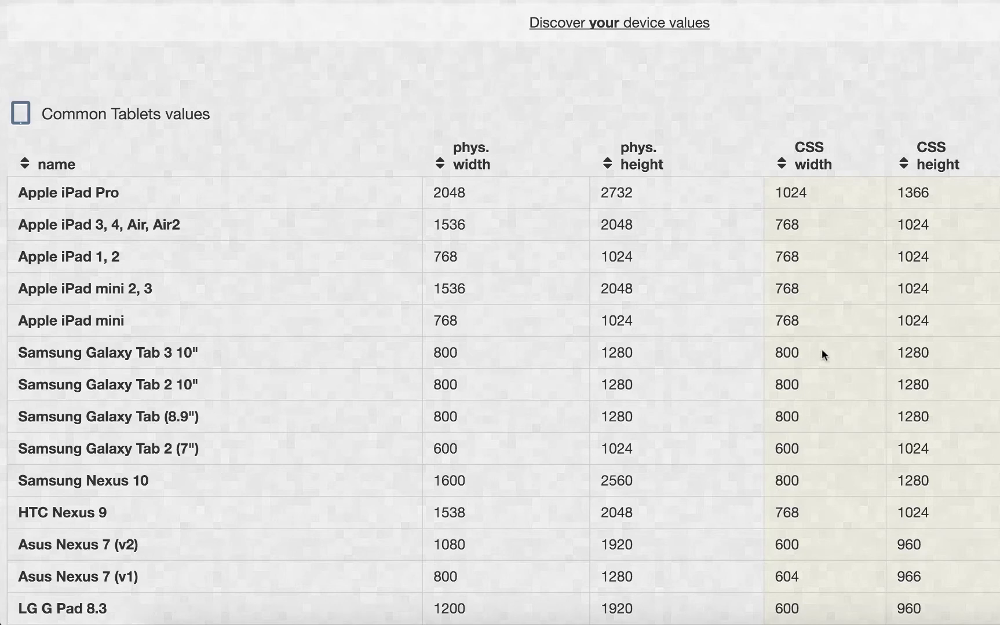
double_click(784, 187)
double_click(782, 225)
triple_click(777, 224)
scroll(801, 260, down, 10)
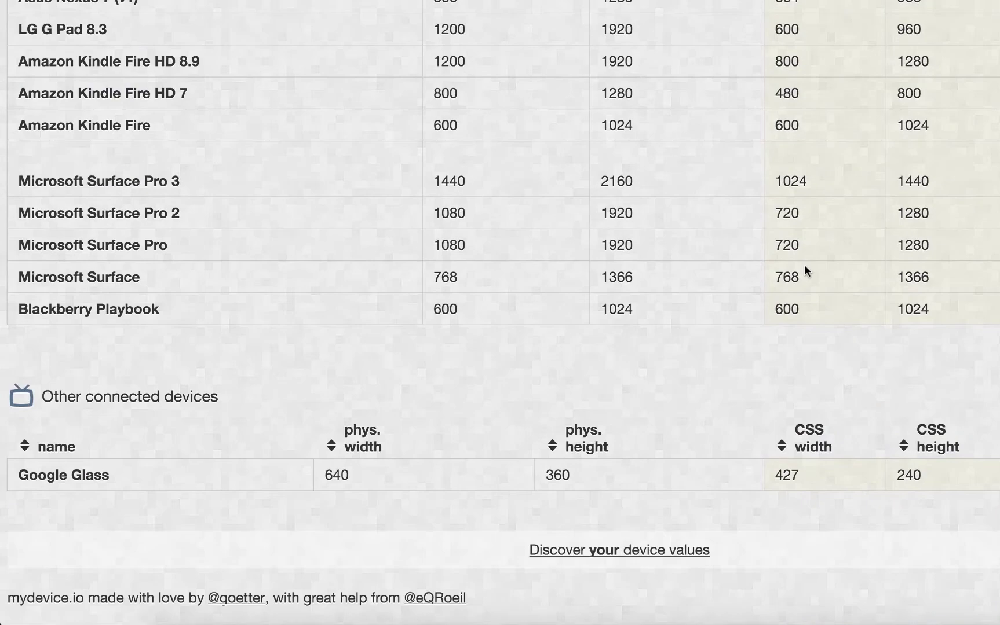
scroll(804, 264, up, 20)
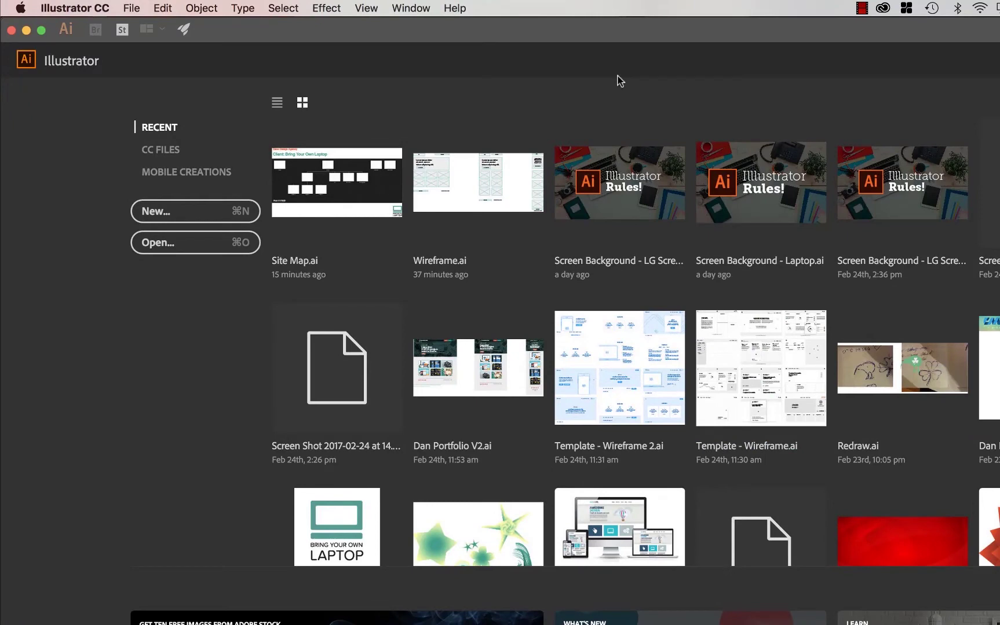
- Create a new document from the Common web preset with the width set to 1200 px and the height kept at 768 px
click(133, 7)
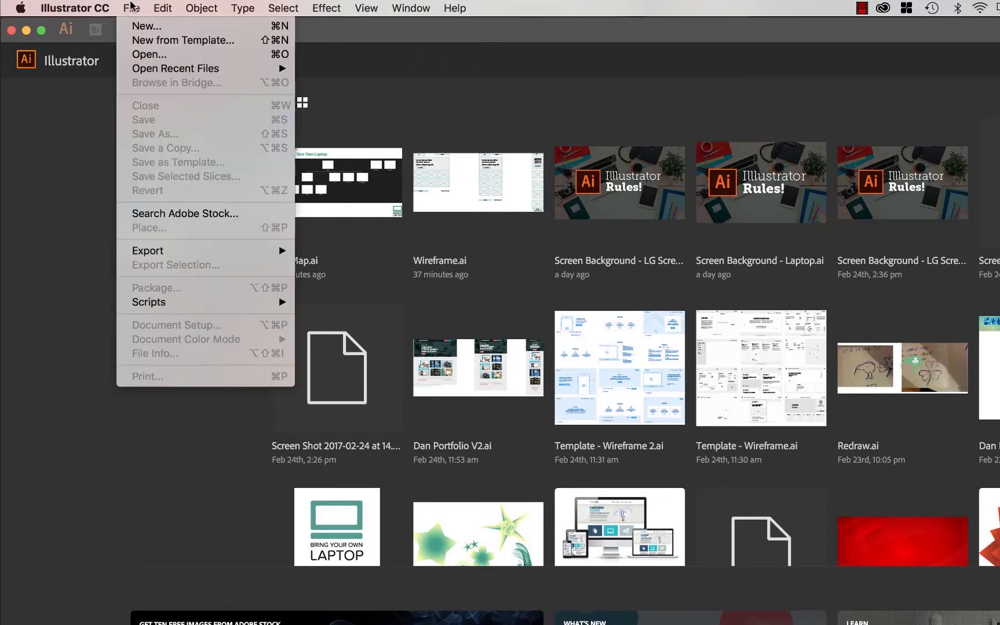
click(146, 26)
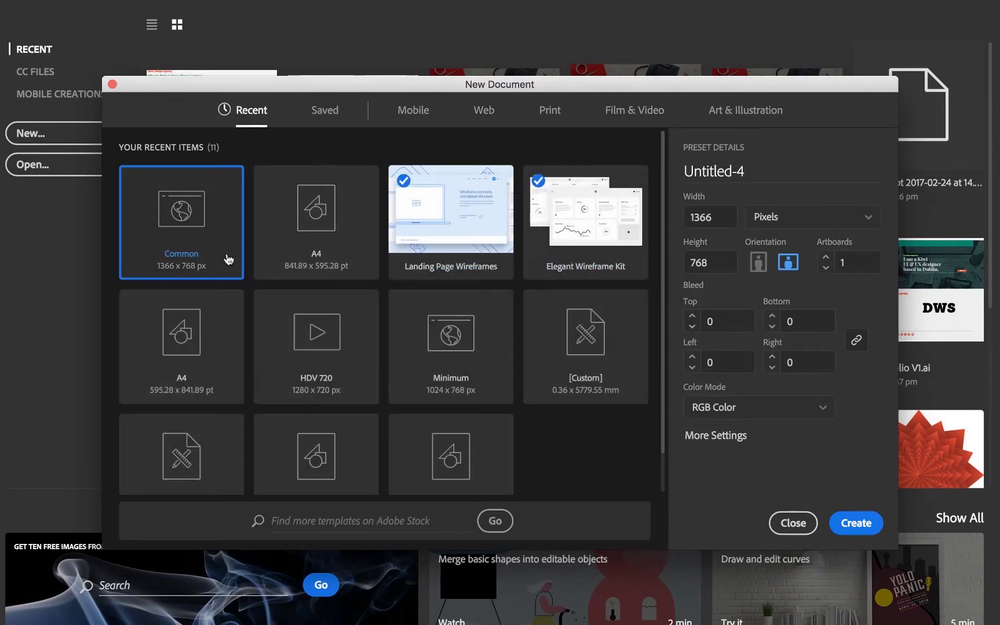
click(484, 116)
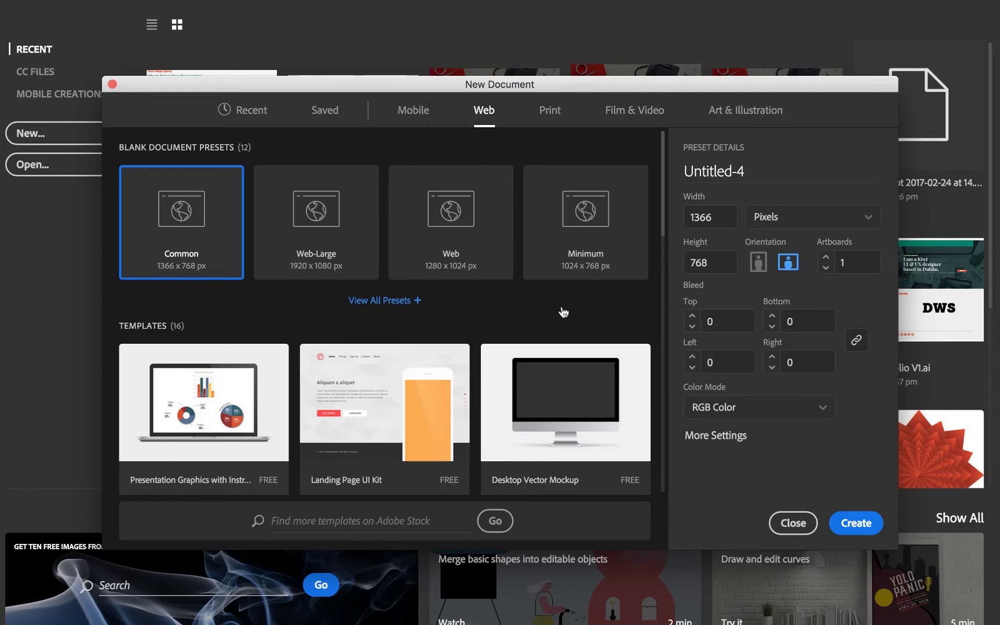
double_click(700, 217)
text(1200)
key(Tab)
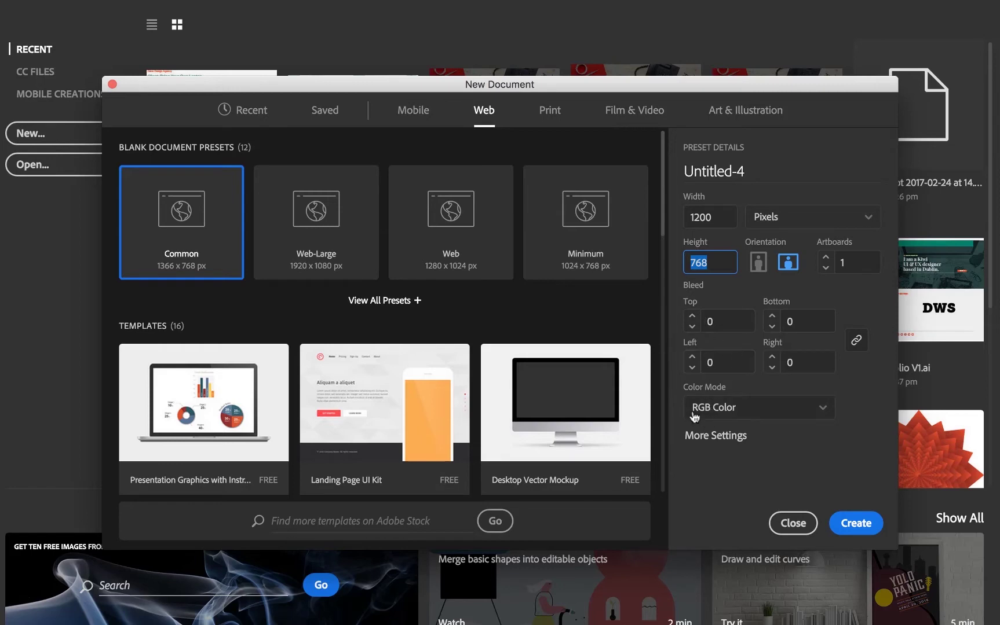
click(855, 524)
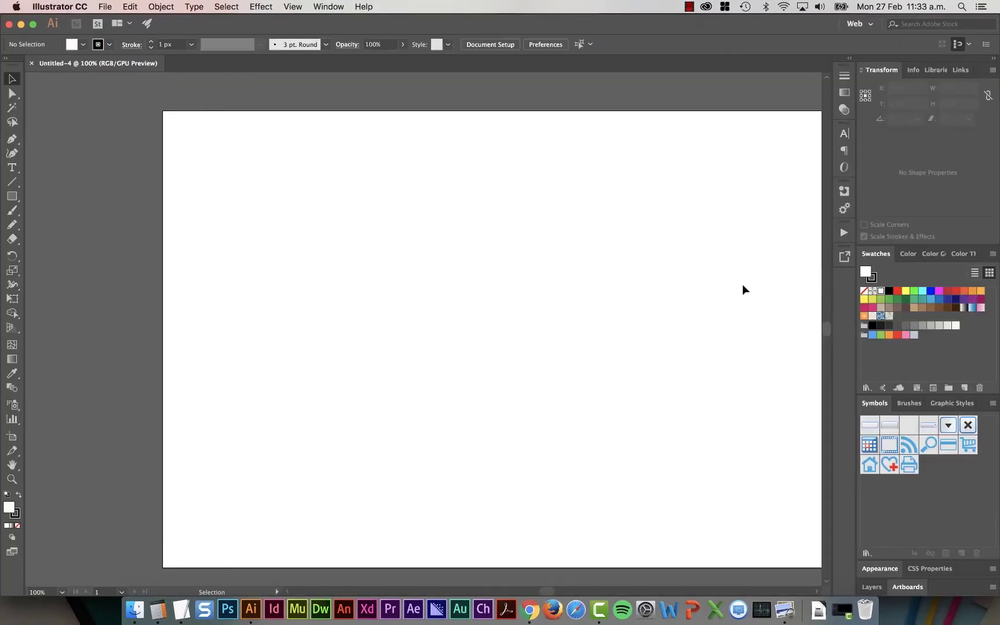
- Add a second artboard of the same size beside Artboard 1, aligned with its top edge
key(super+minus)
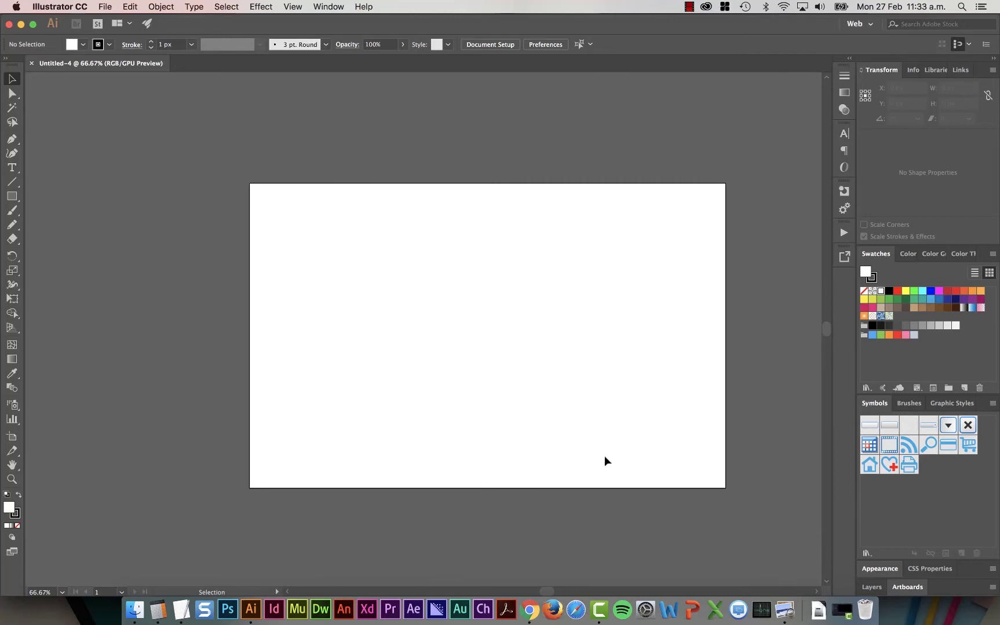
key(space)
drag(642, 290, 573, 284)
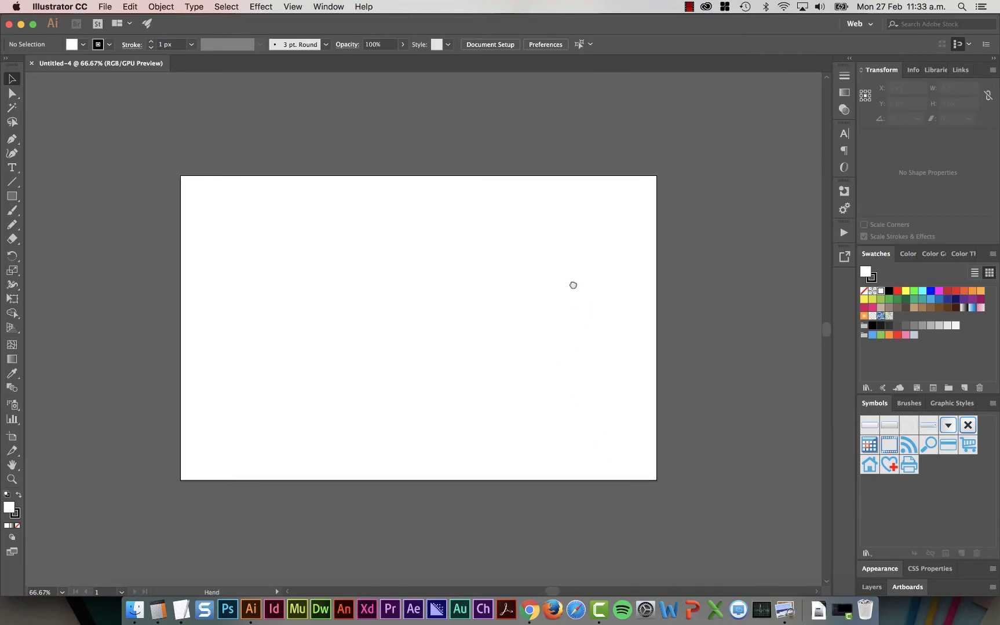
drag(492, 278, 526, 281)
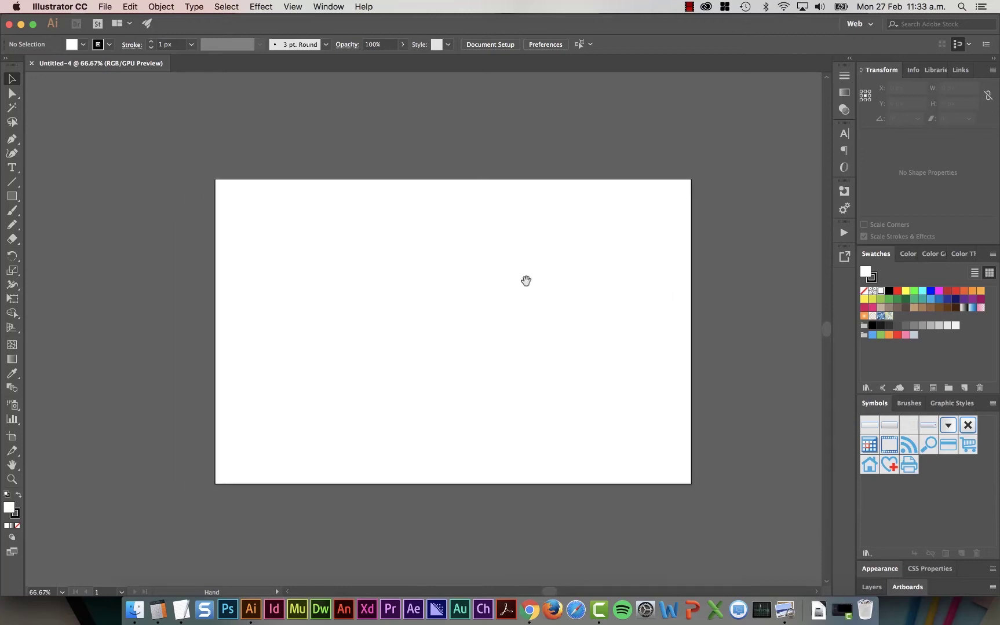
scroll(826, 333, up, 2)
scroll(811, 342, down, 3)
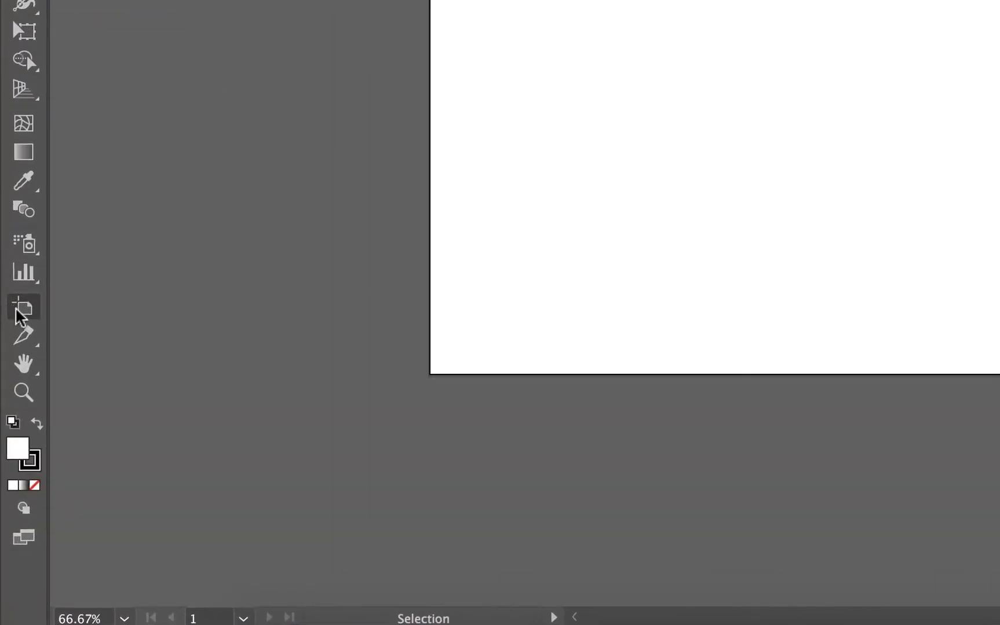
click(24, 313)
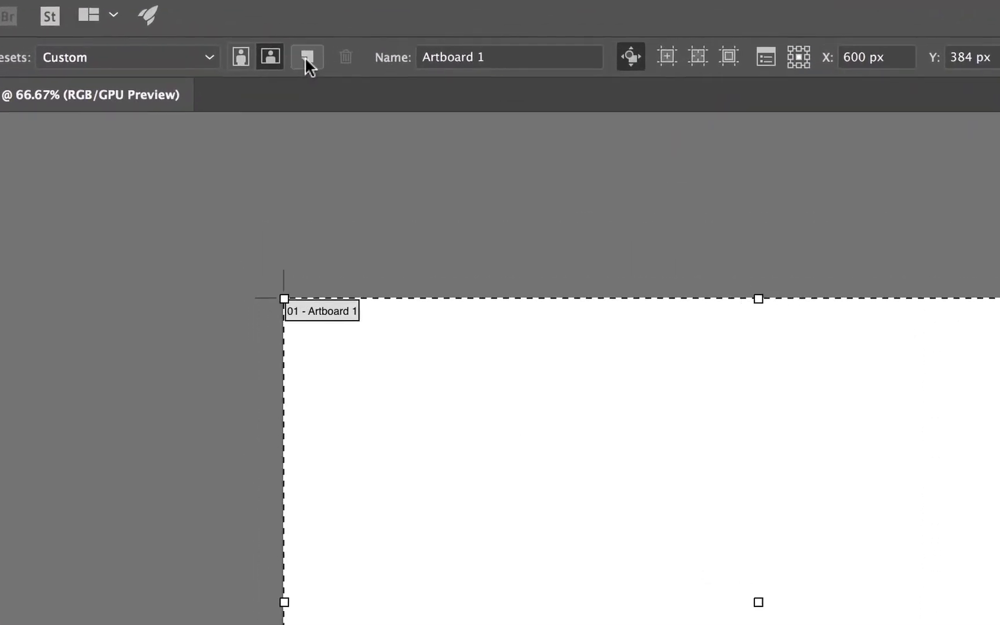
click(307, 57)
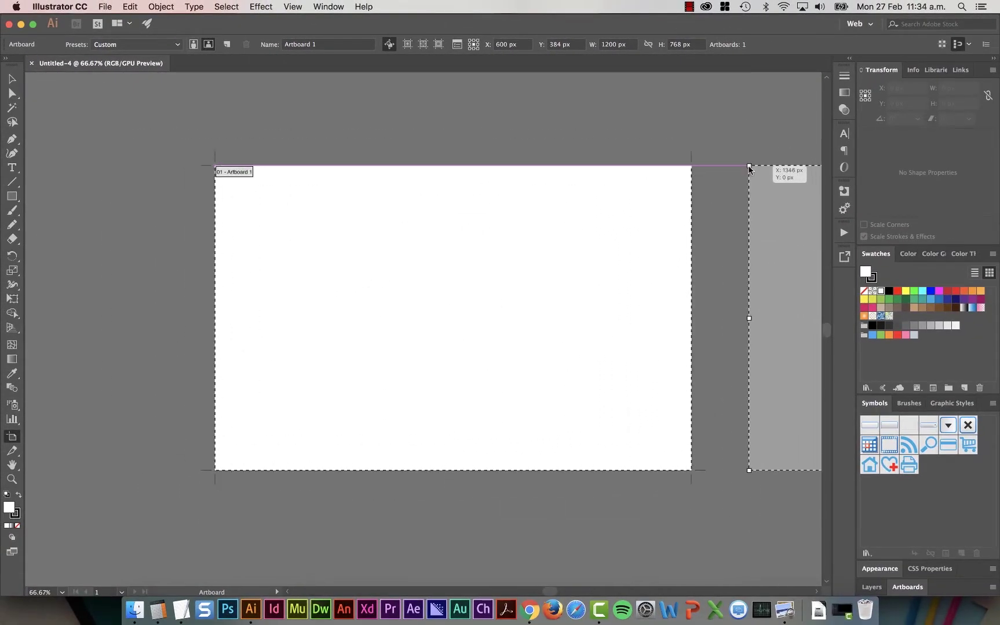
click(748, 168)
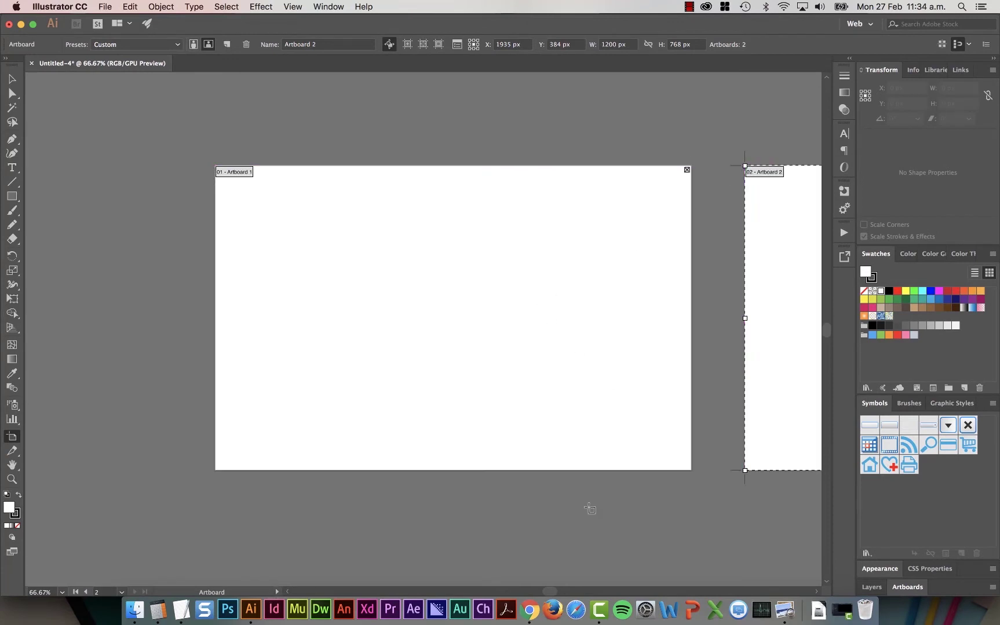
- Resize Artboard 2 to 768 px wide and about 956 px high, and move it closer to Artboard 1
drag(713, 404, 249, 421)
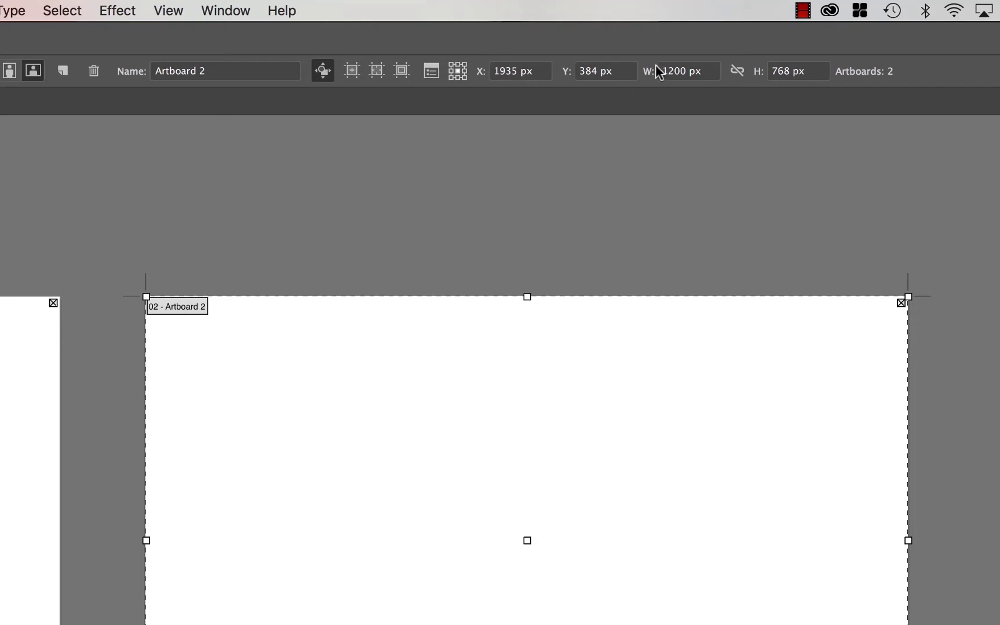
click(678, 73)
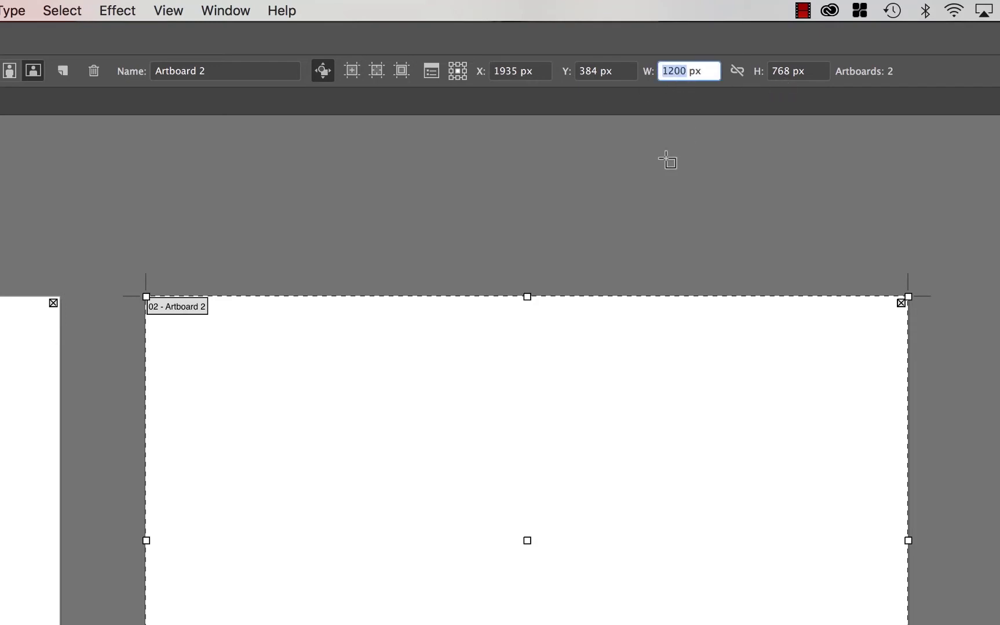
text(768)
key(Tab)
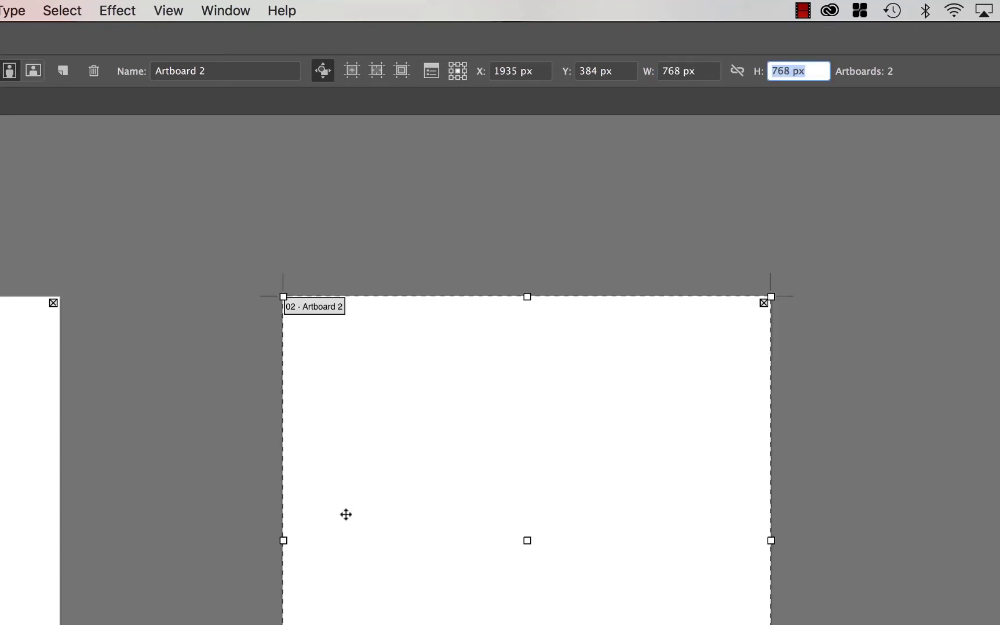
drag(517, 490, 517, 565)
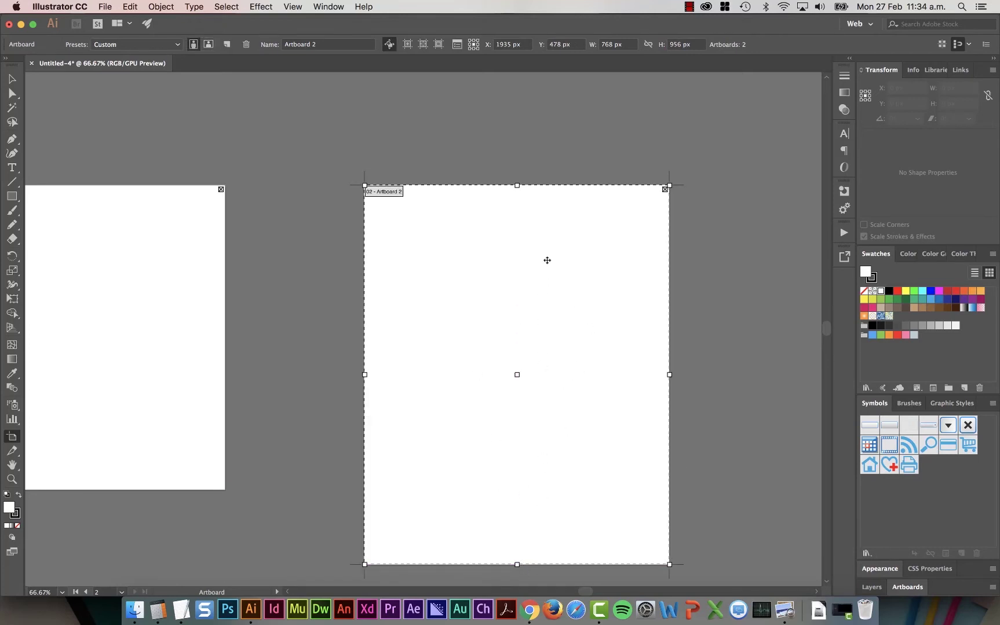
drag(603, 293, 511, 291)
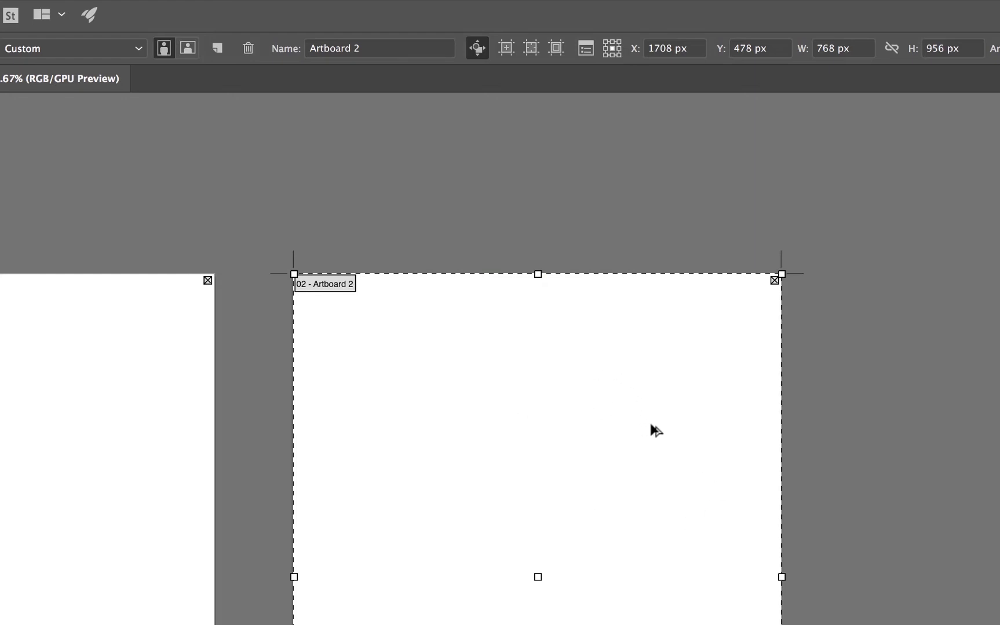
- Duplicate Artboard 2 to its right, aligned with its top edge, and set the copy's width to 400 px
drag(455, 406, 440, 315)
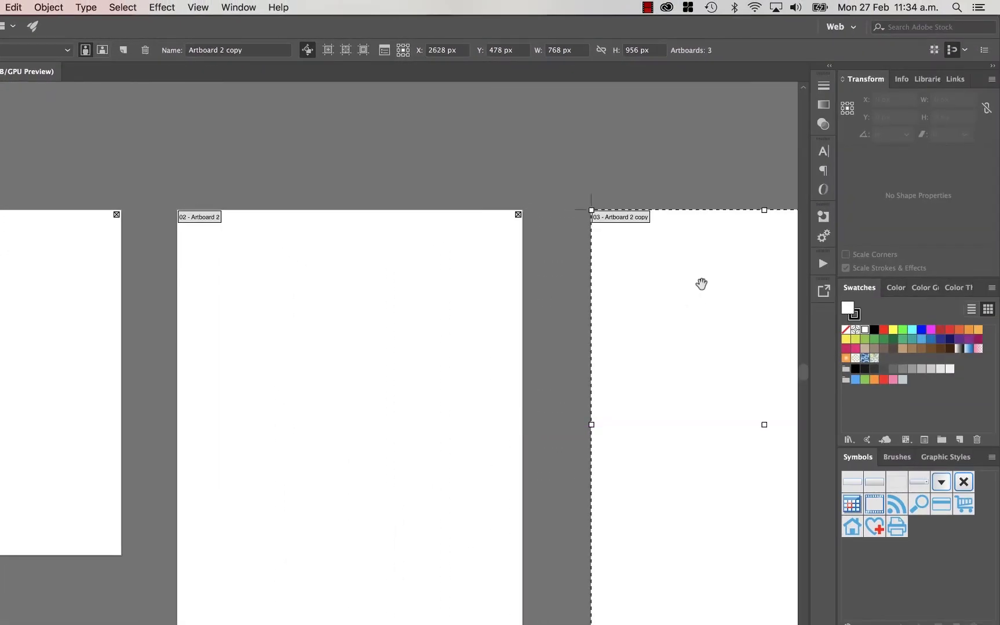
drag(341, 371, 689, 367)
key(super+z)
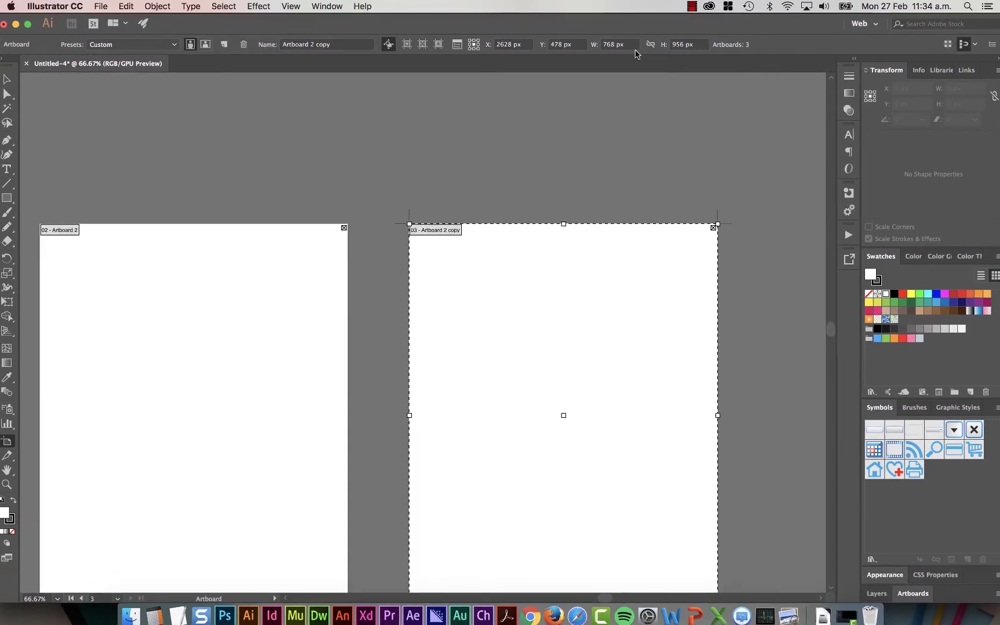
click(605, 45)
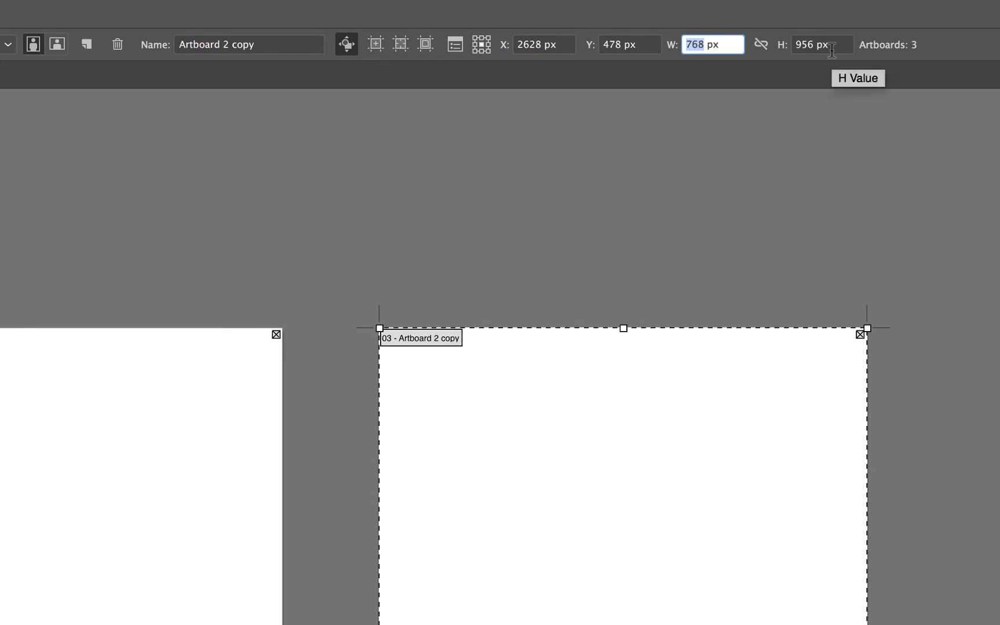
text(400)
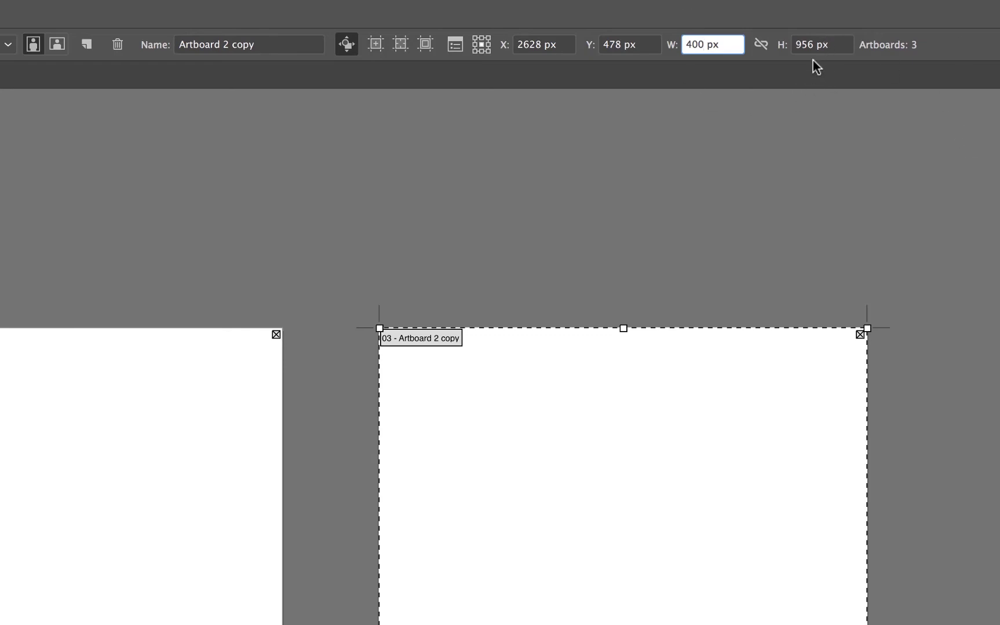
key(Return)
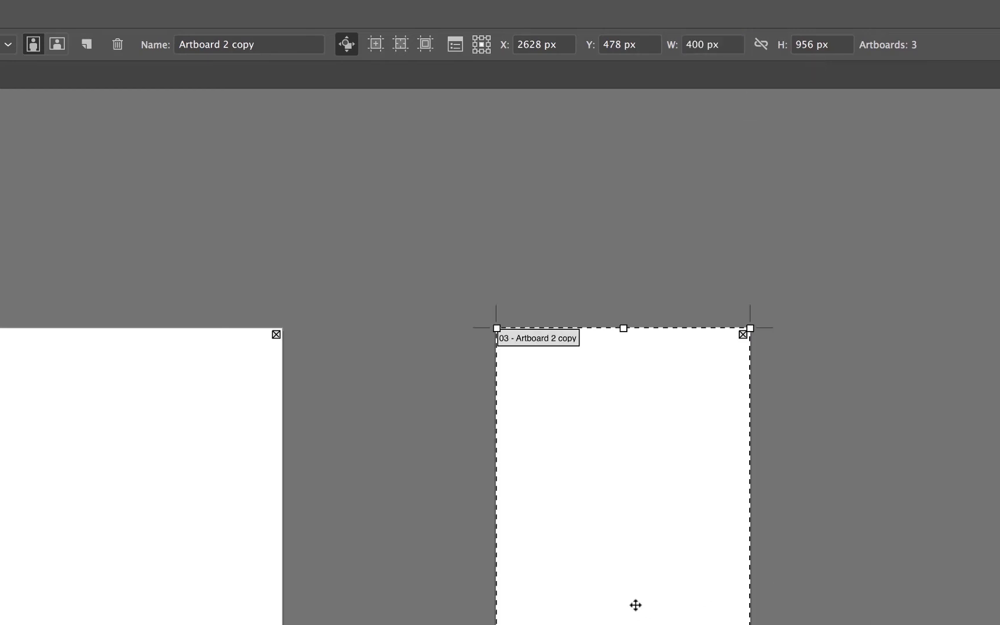
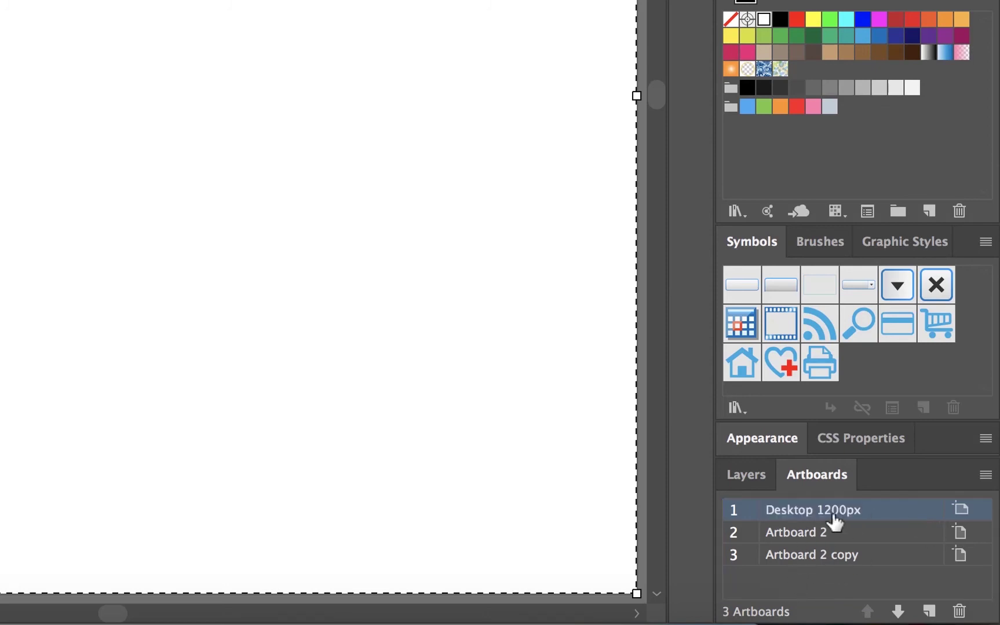
- Rename Artboard 2 as "Tablet 768px"
double_click(797, 532)
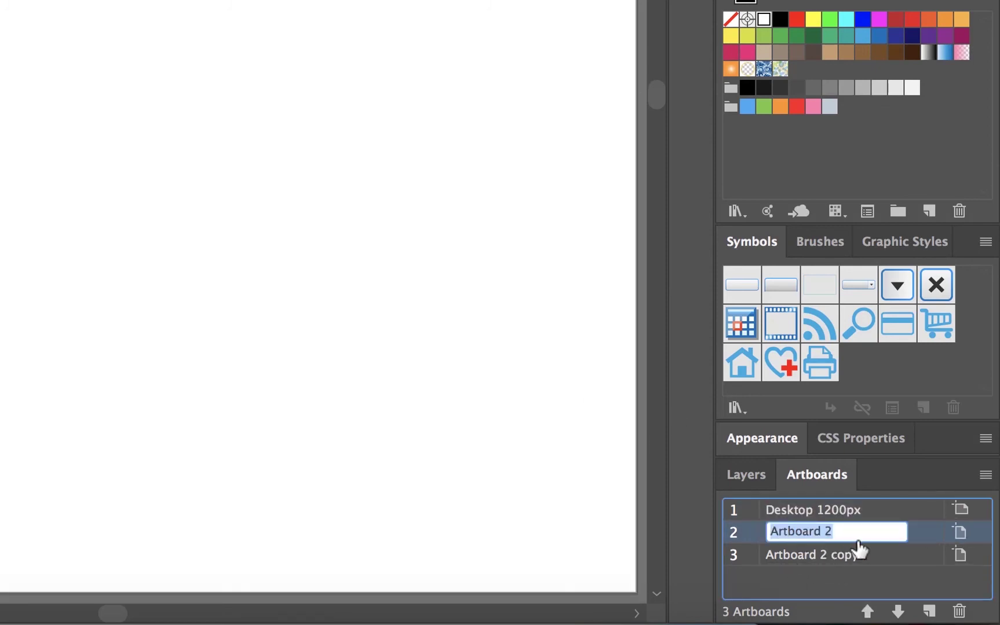
text(Tablet )
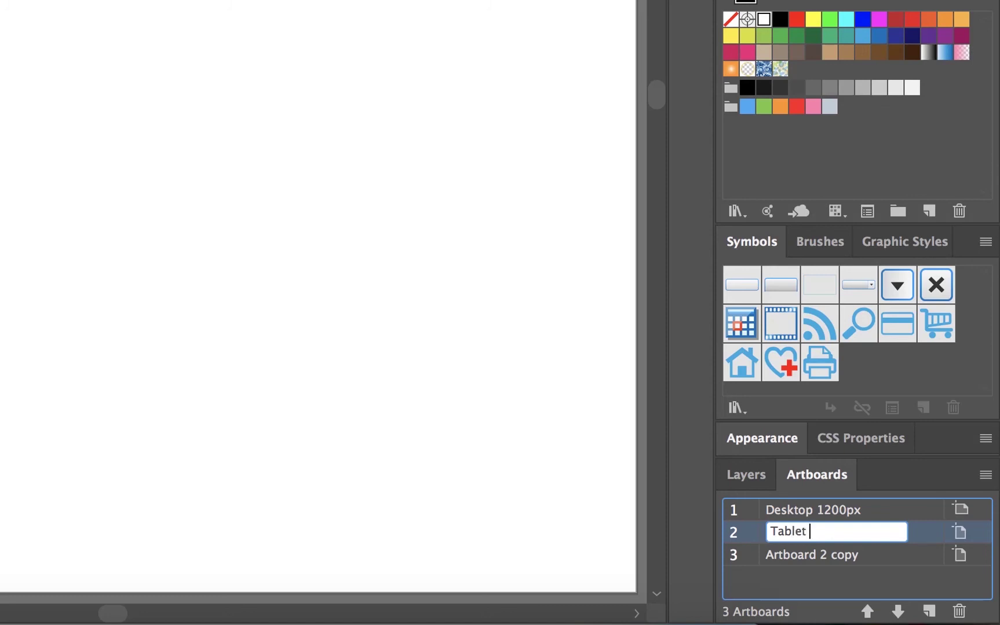
text(768px)
key(Return)
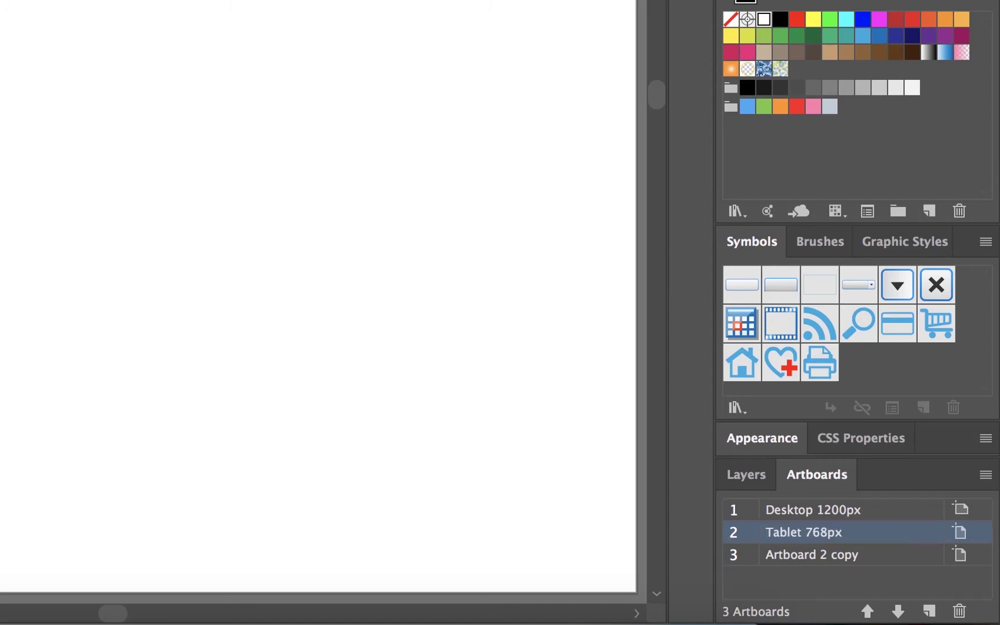
- Rename the third artboard, Artboard 2 copy, as "Mobile 400px" and exit artboard editing
double_click(794, 555)
text(Mobile 400px)
key(Return)
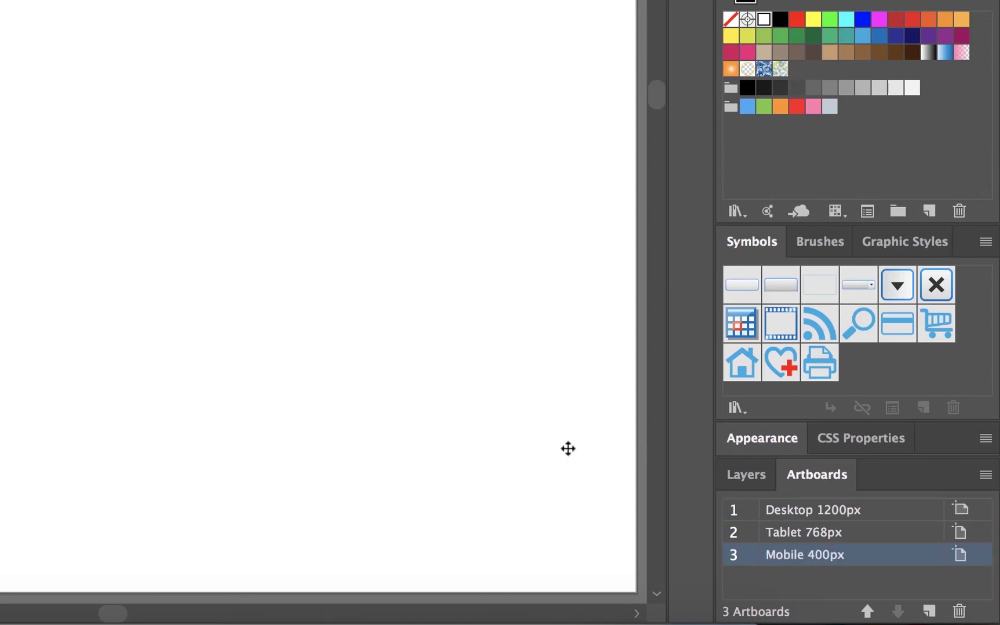
key(super+minus)
key(super+minus)
key(super+minus)
key(super+minus)
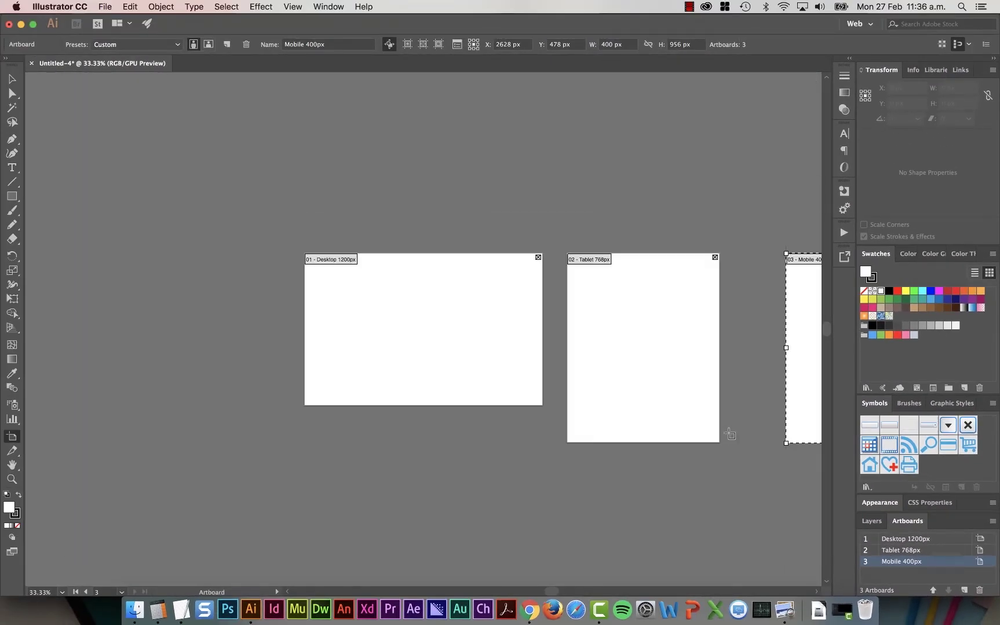
scroll(752, 404, right, 5)
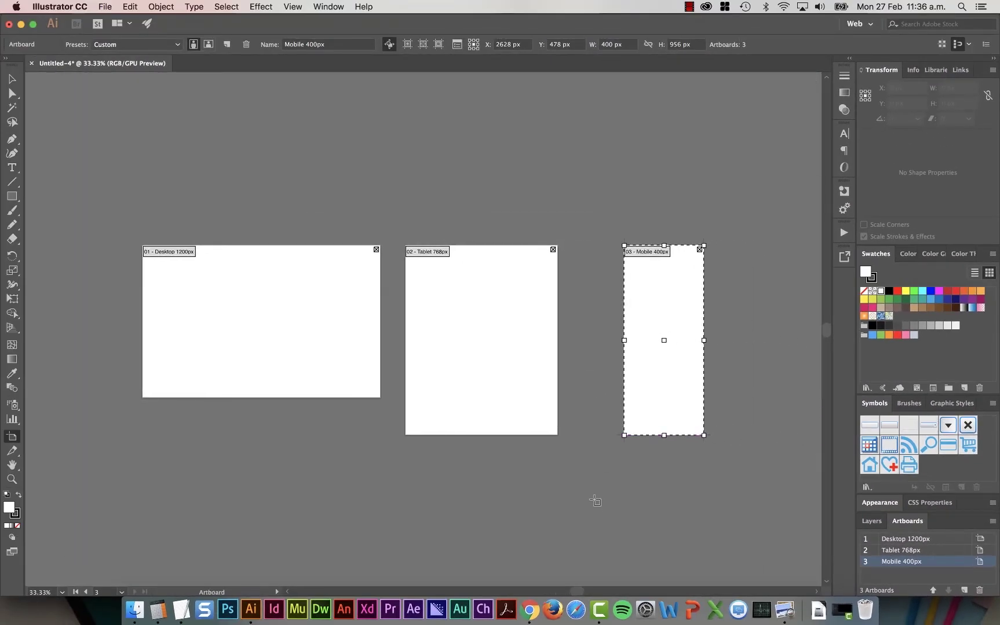
key(v)
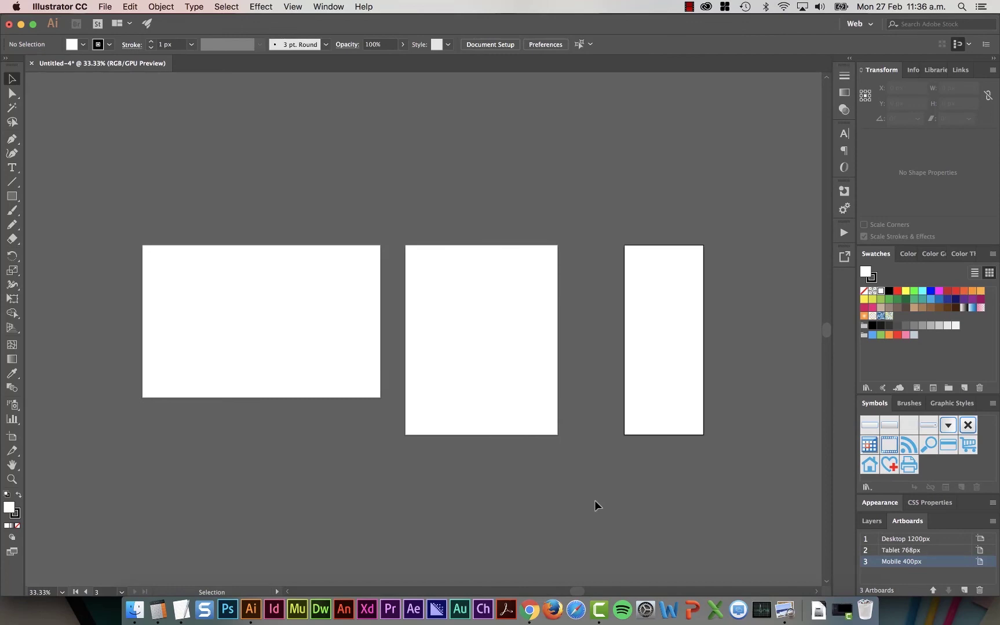
- Start saving the document and create a folder on the Desktop named with the owner's first name in possessive form followed by "Portfolio"
key(super+s)
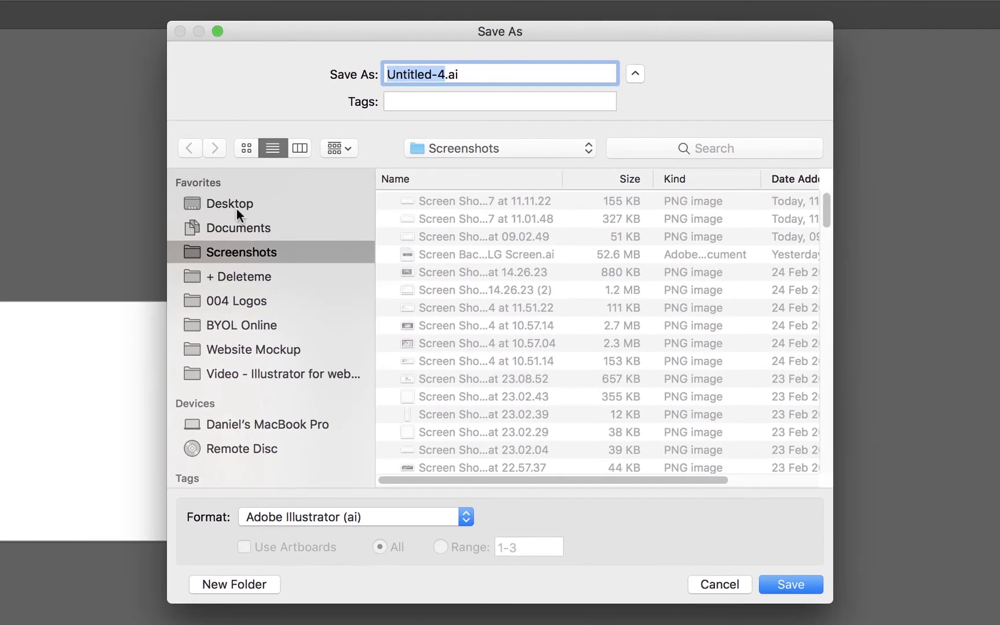
click(258, 202)
click(271, 549)
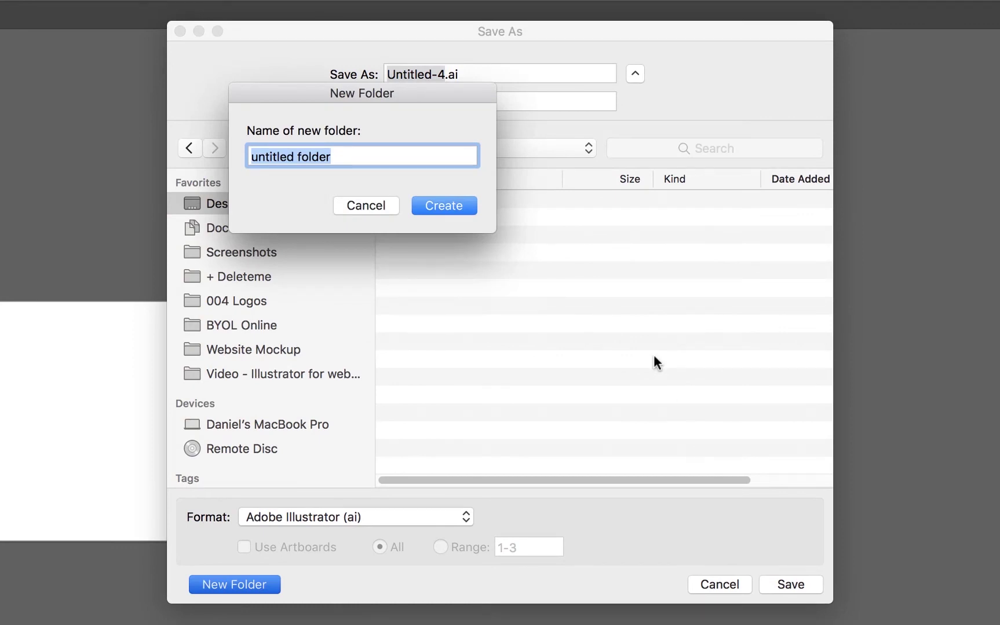
text(Dan's )
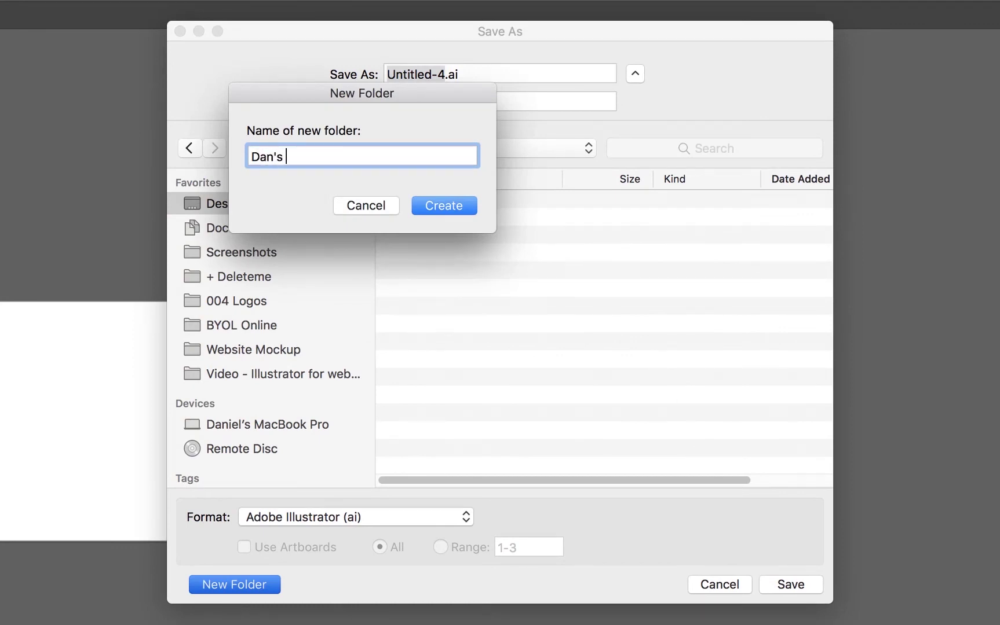
text(Portfolio V1)
key(BackSpace)
key(BackSpace)
key(Return)
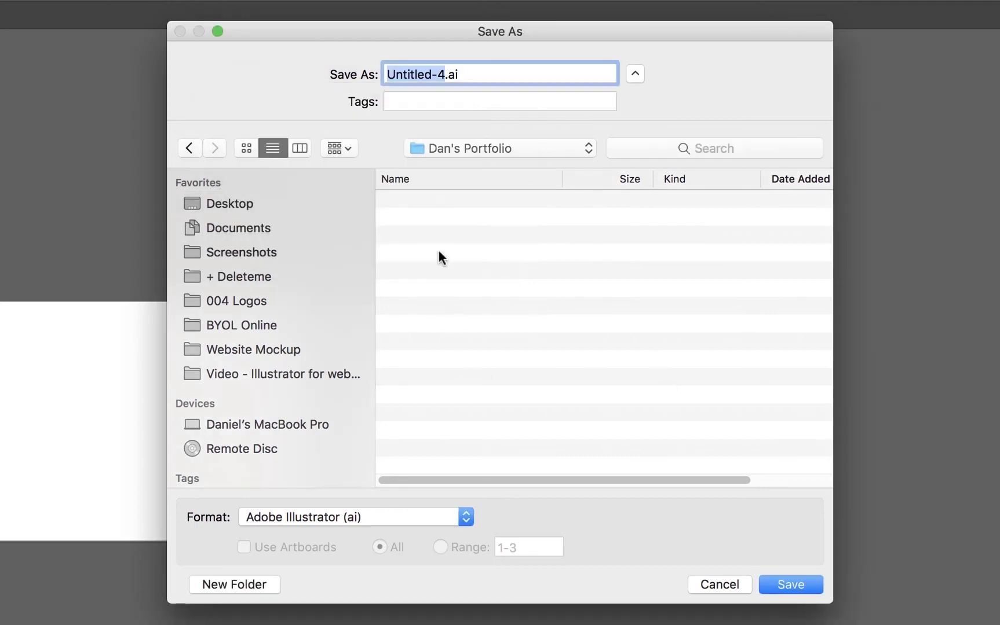
- Save the document in the new folder as an Illustrator CC file, named with the owner's first name in possessive form followed by "Portfolio V1"
text(Dan's Portfolio V1)
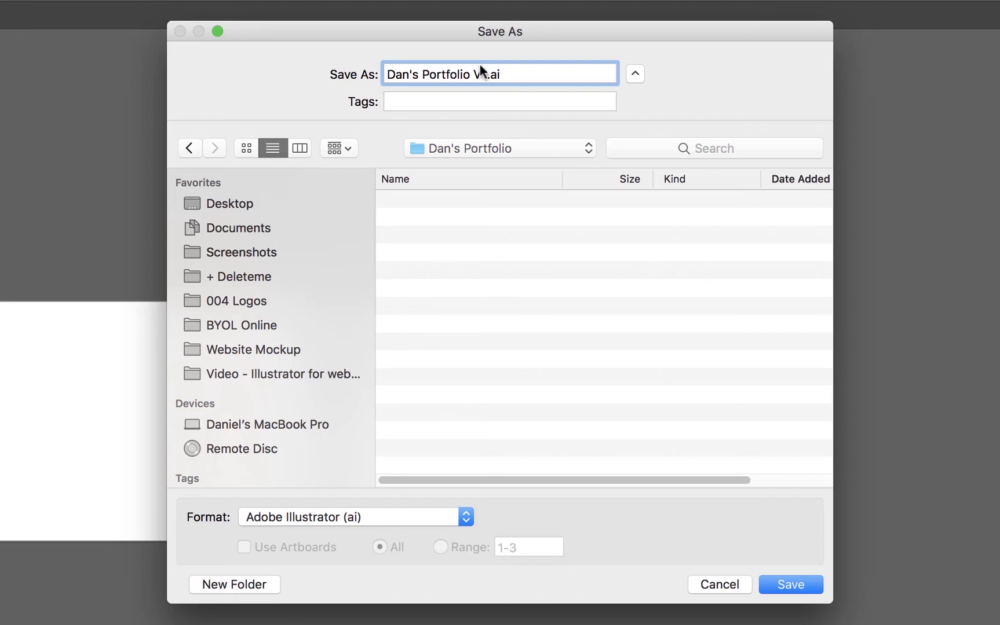
click(789, 585)
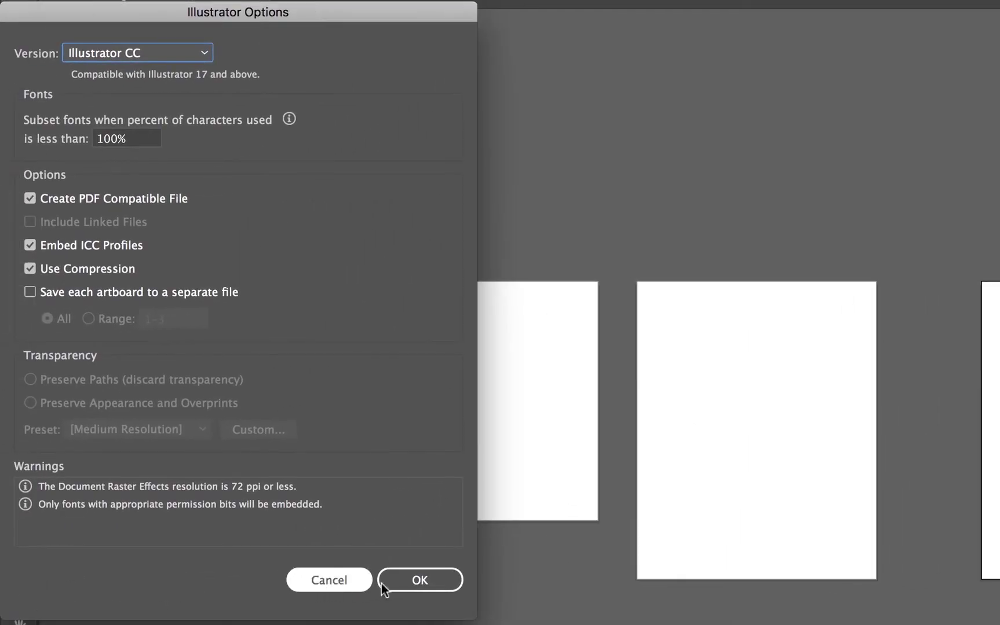
click(417, 581)
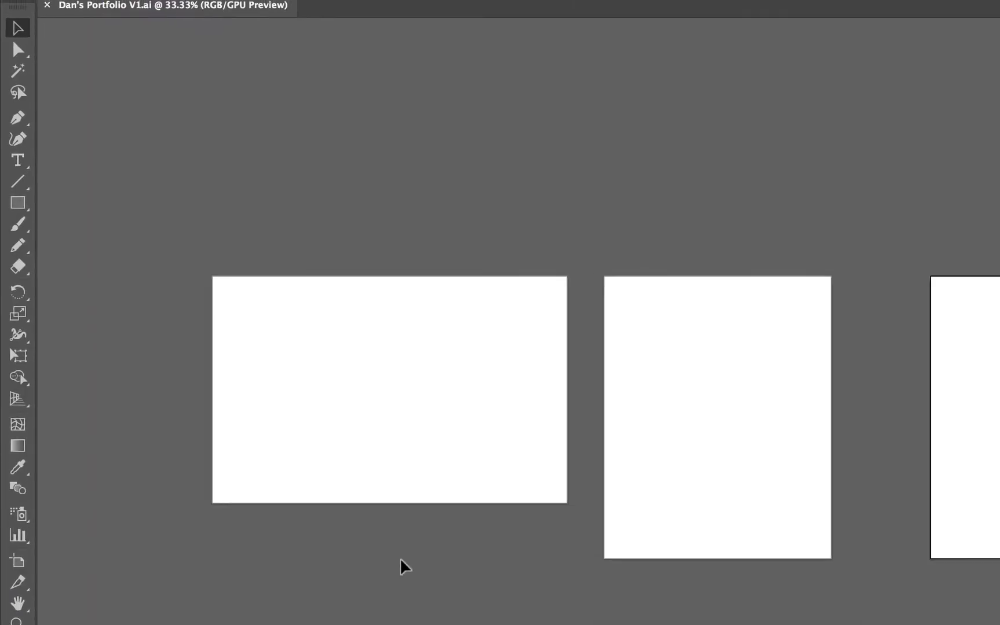